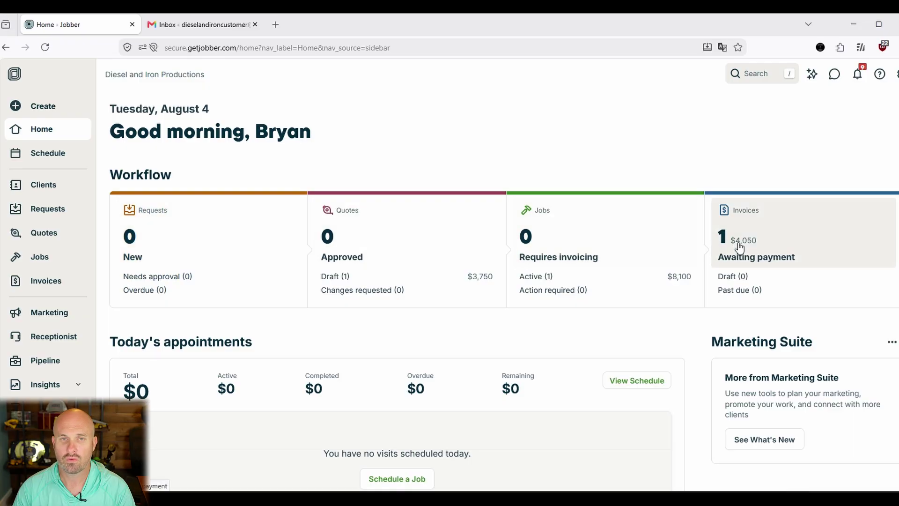
# - Look over the home dashboard's workflow, today's appointments and business performance sections
pyautogui.scroll(-5, 592, 293)
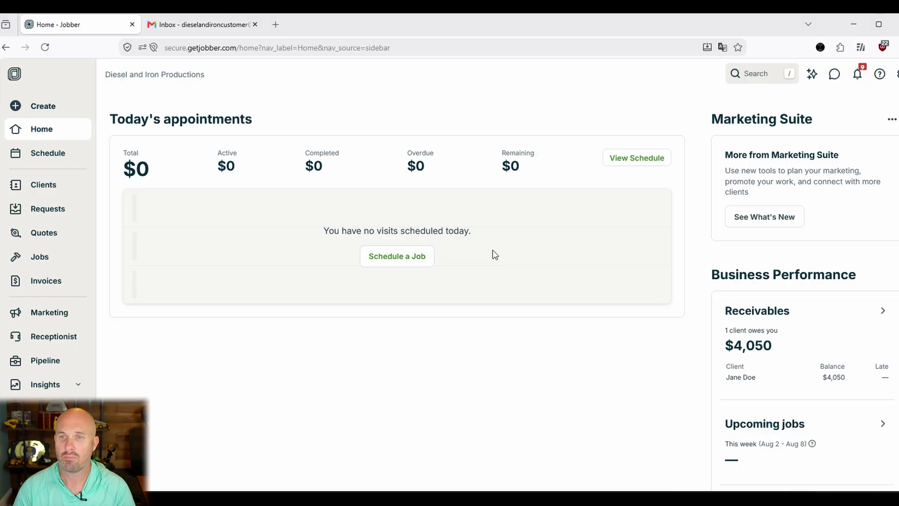
pyautogui.scroll(-2, 830, 225)
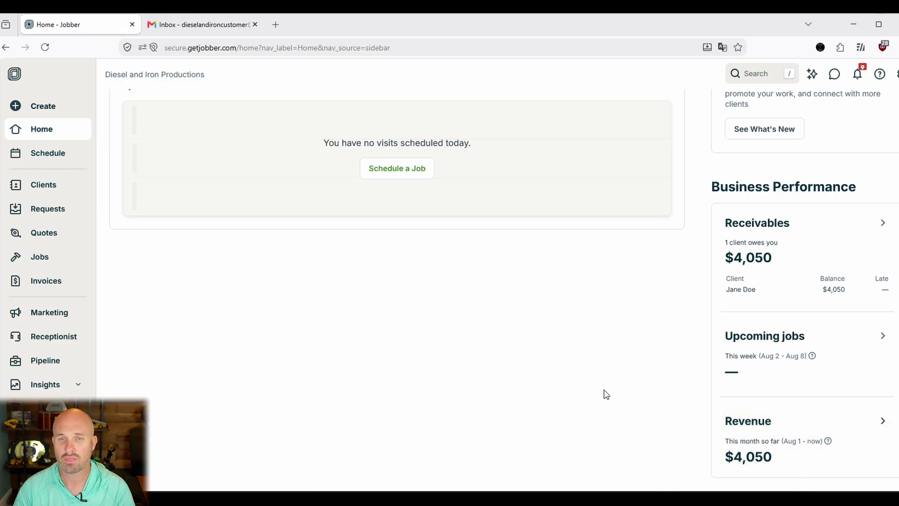
pyautogui.scroll(7, 391, 371)
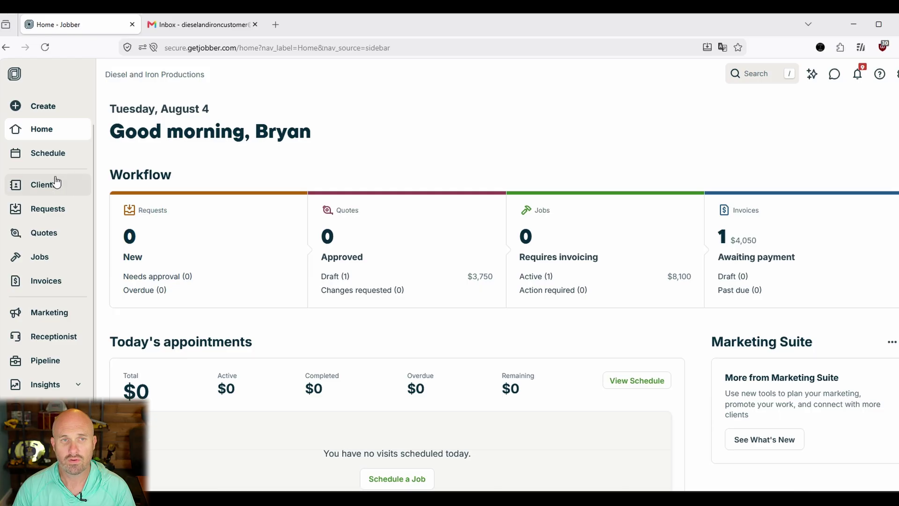
# - Look through the weekly schedule and the client, request and quote lists
pyautogui.click(55, 165)
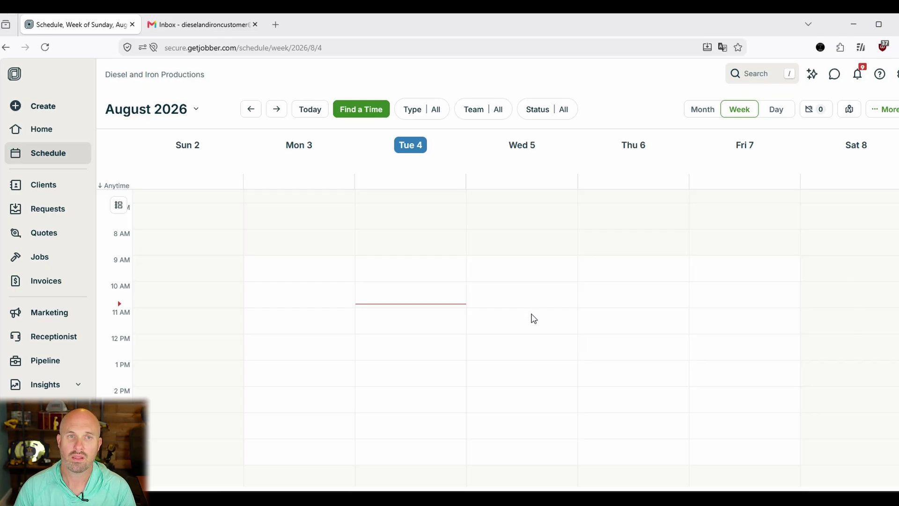
pyautogui.click(56, 189)
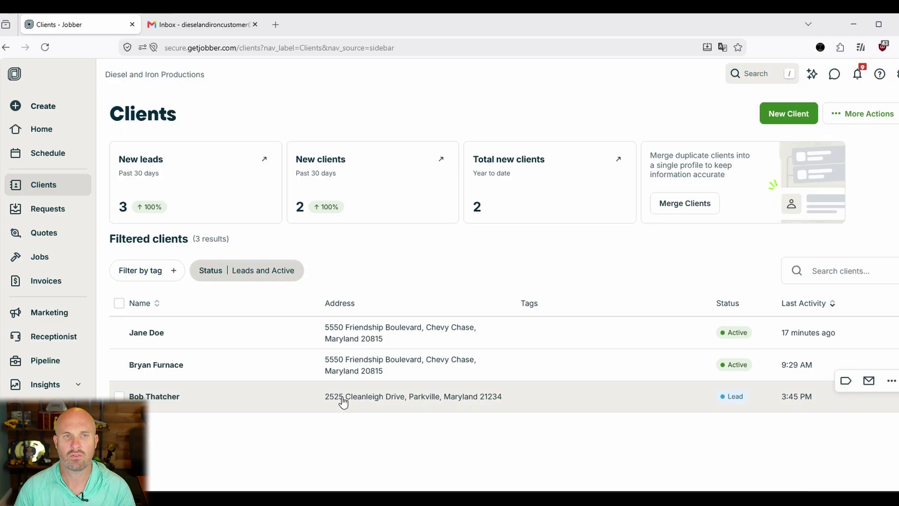
pyautogui.click(60, 211)
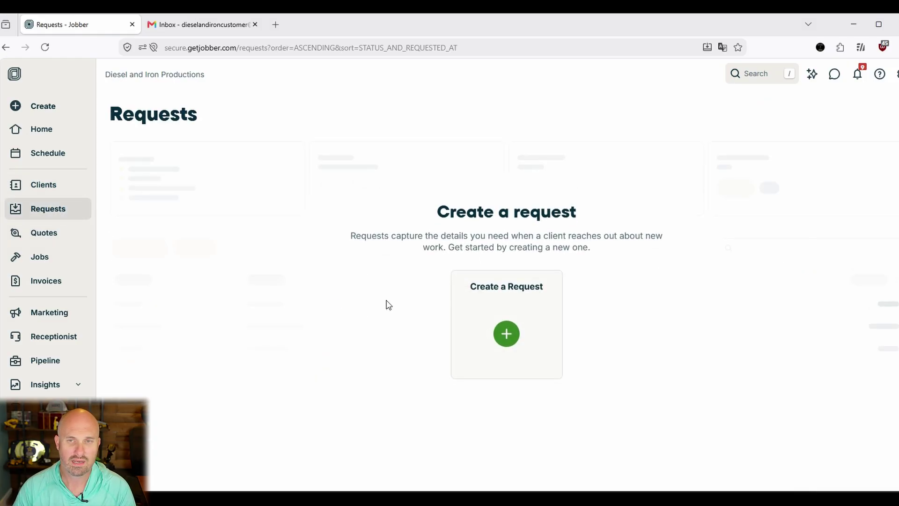
pyautogui.click(62, 234)
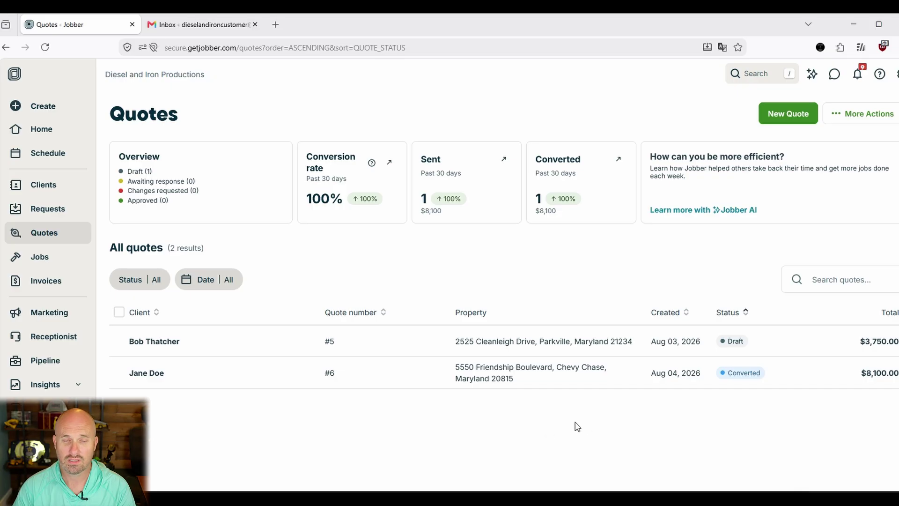
# - Examine the Lot Clear job's line items, labor, expenses, scheduled visits and payment schedule
pyautogui.click(65, 259)
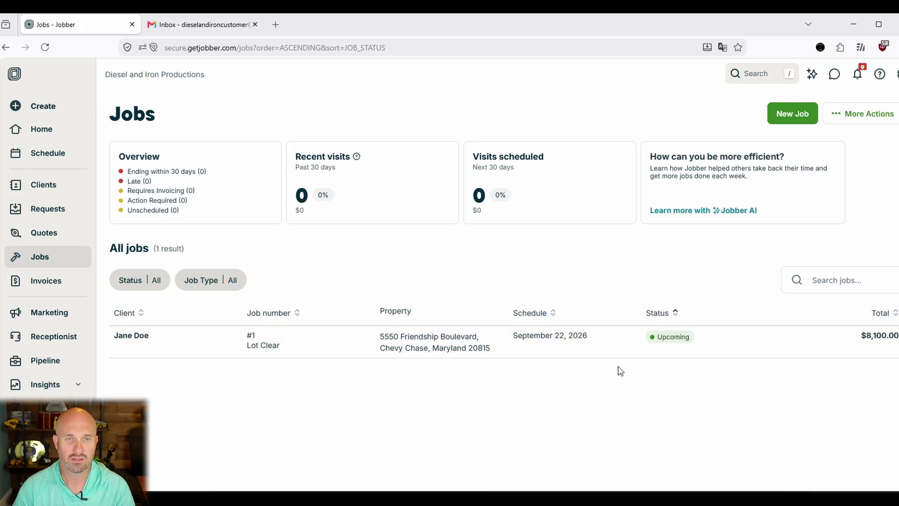
pyautogui.click(168, 343)
pyautogui.scroll(-5, 576, 331)
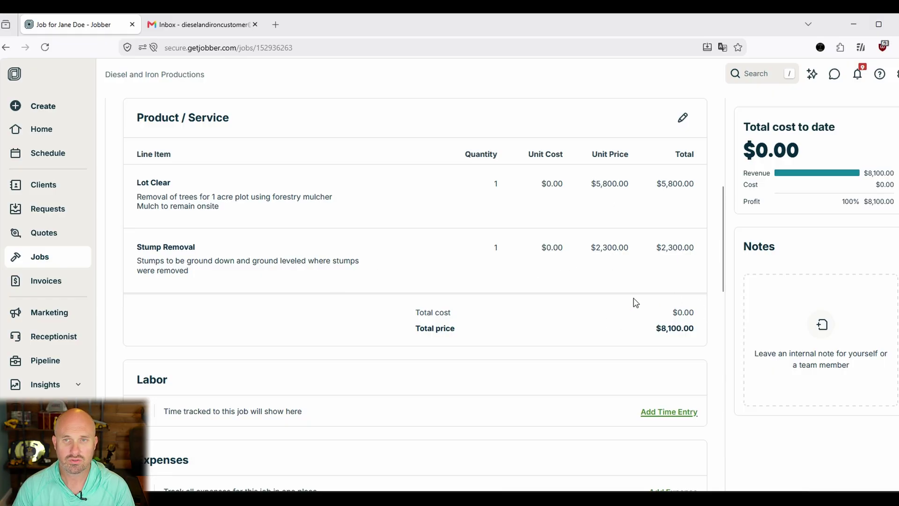
pyautogui.scroll(-3, 622, 348)
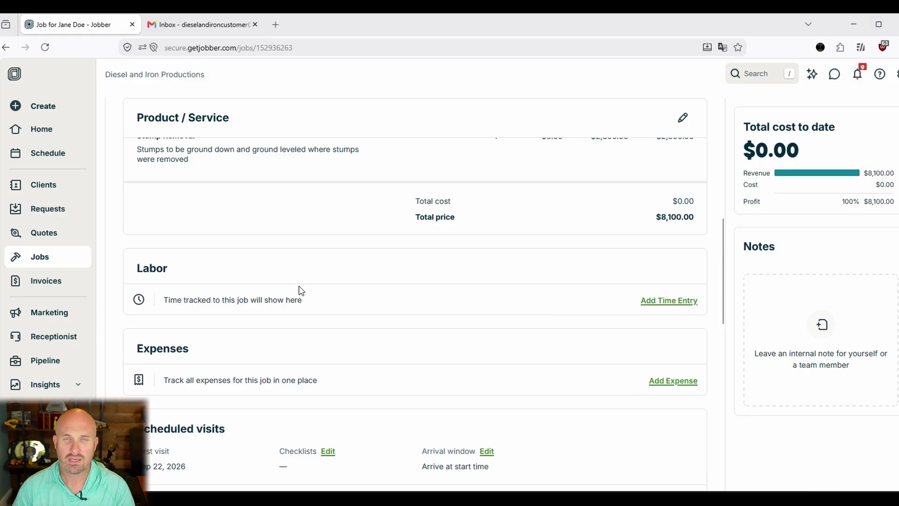
pyautogui.scroll(-1, 551, 290)
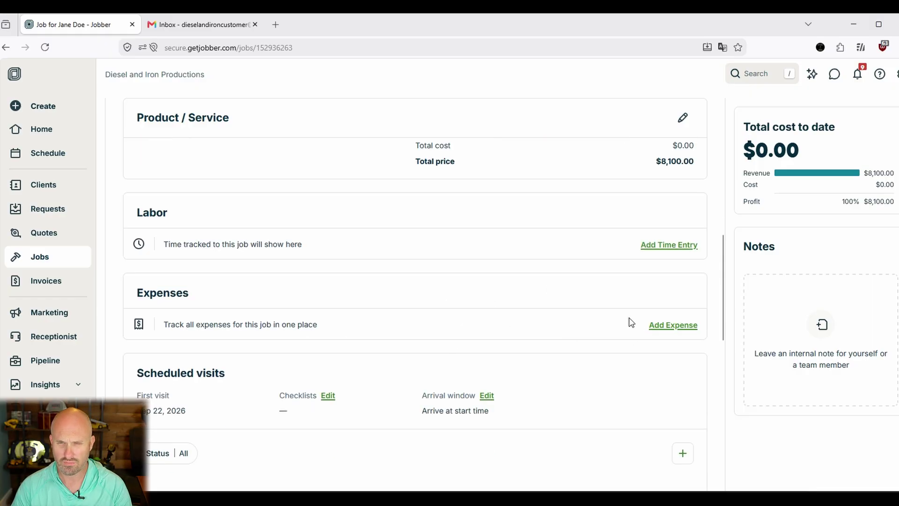
pyautogui.scroll(-1, 609, 322)
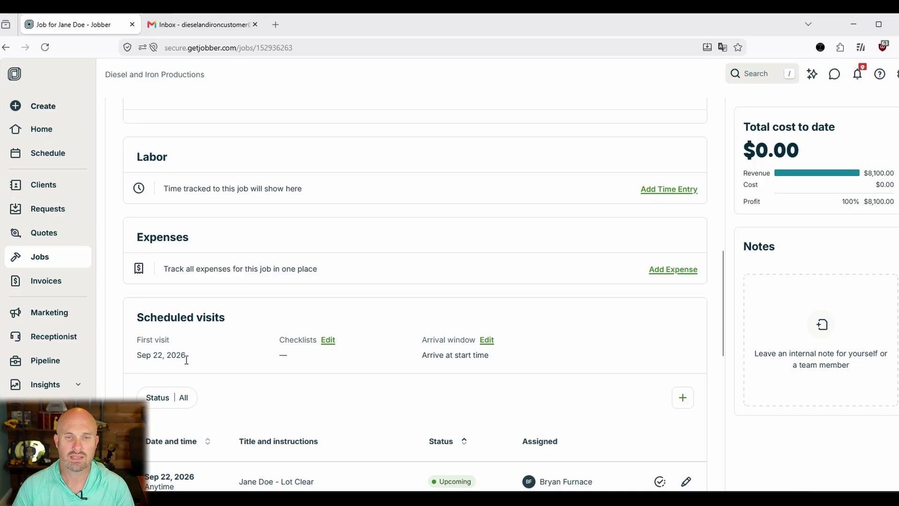
pyautogui.scroll(-2, 282, 270)
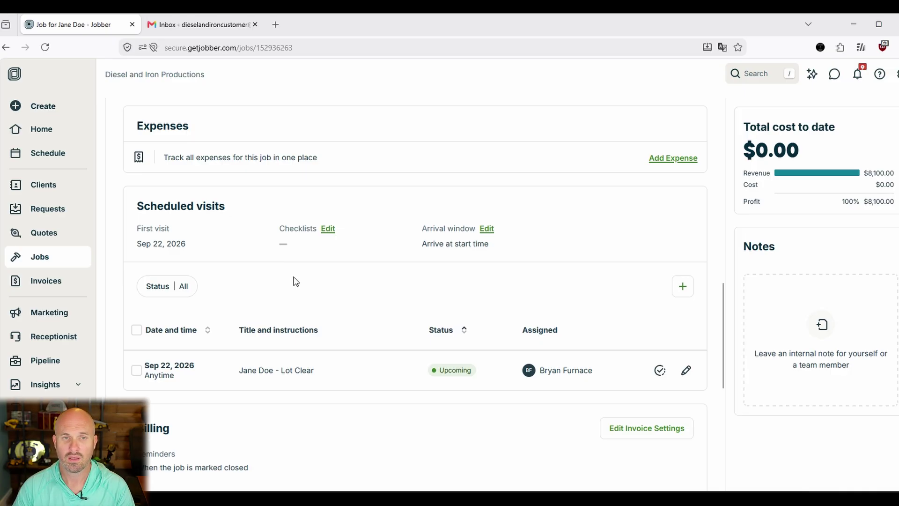
pyautogui.scroll(-1, 262, 300)
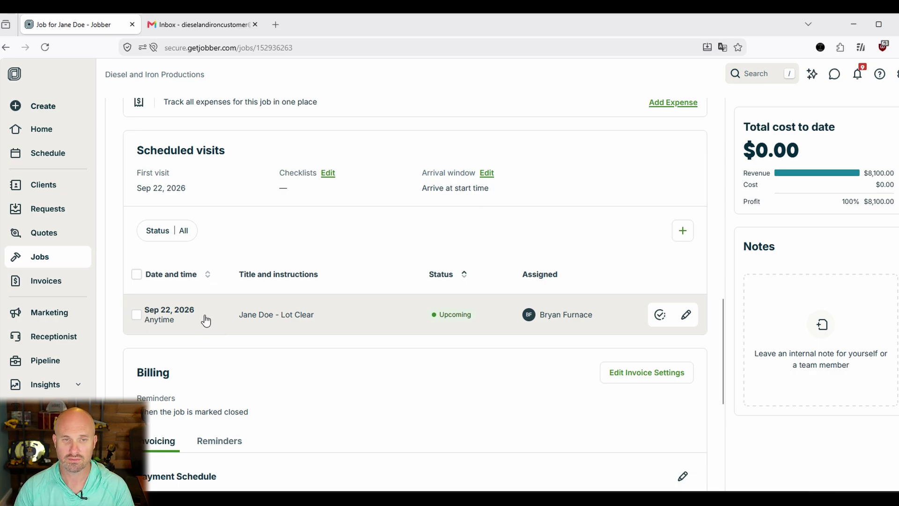
pyautogui.scroll(-5, 347, 285)
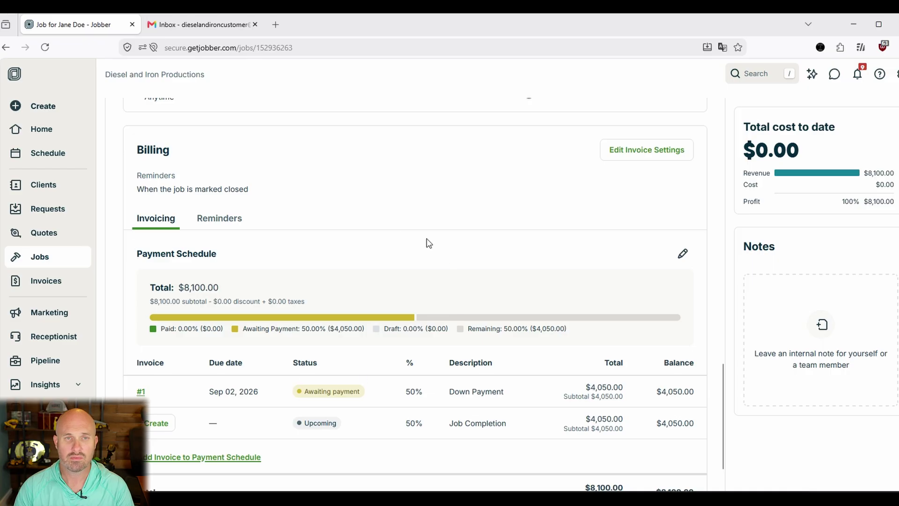
pyautogui.scroll(-1, 303, 274)
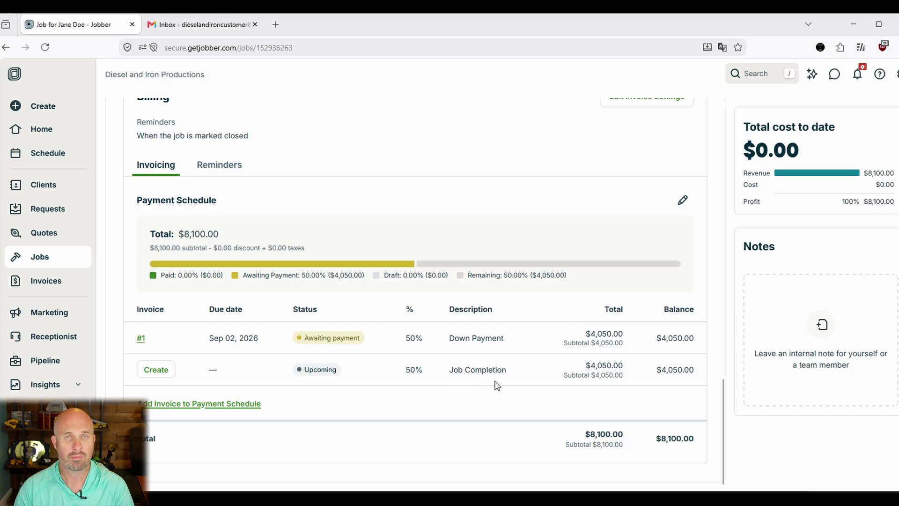
pyautogui.scroll(2, 494, 384)
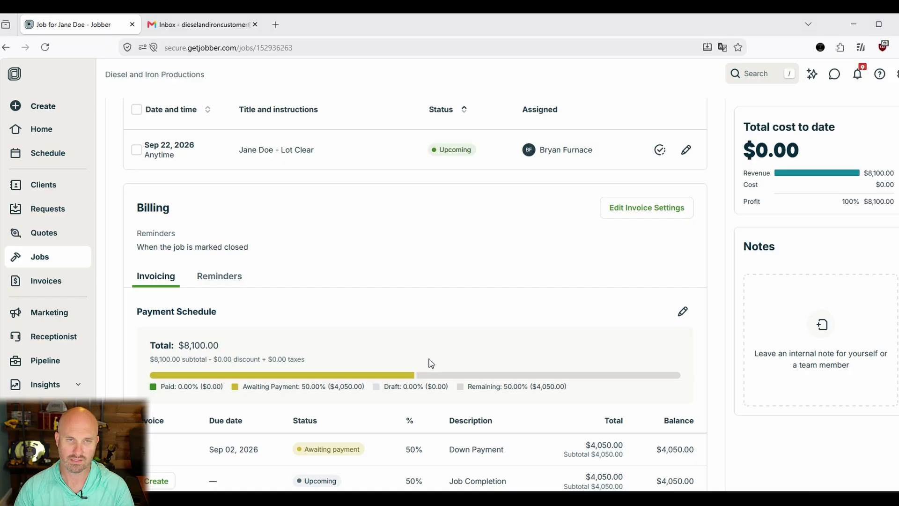
# - View the list of all invoices and return to the home dashboard
pyautogui.click(69, 283)
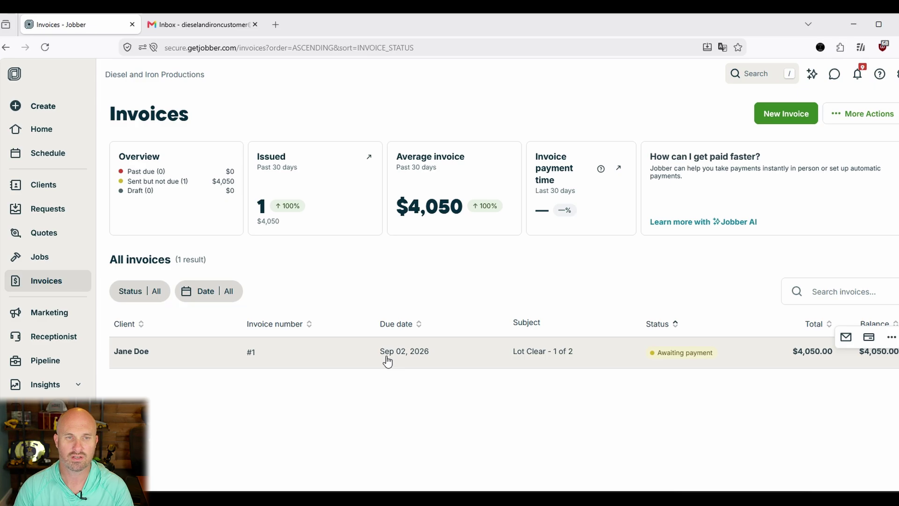
pyautogui.click(32, 134)
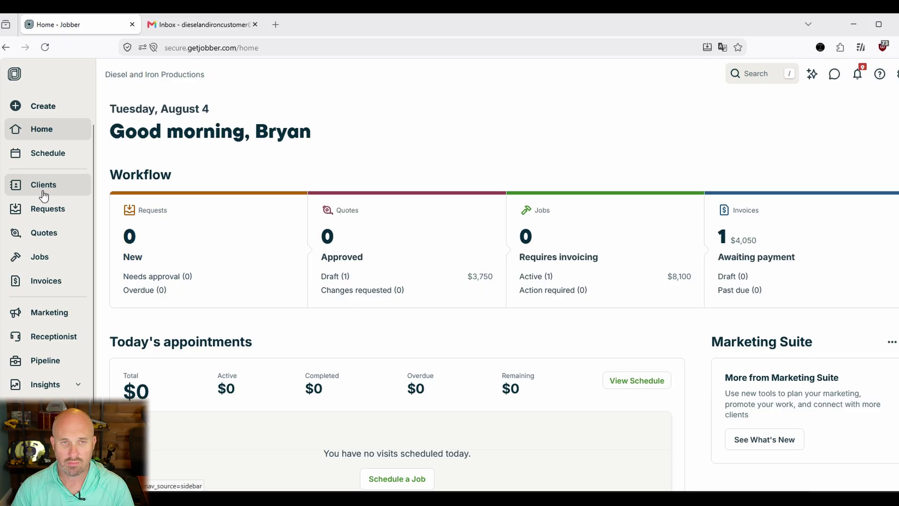
# - Start a new client record and enter the client's first and last name, leaving the company name blank
pyautogui.click(38, 106)
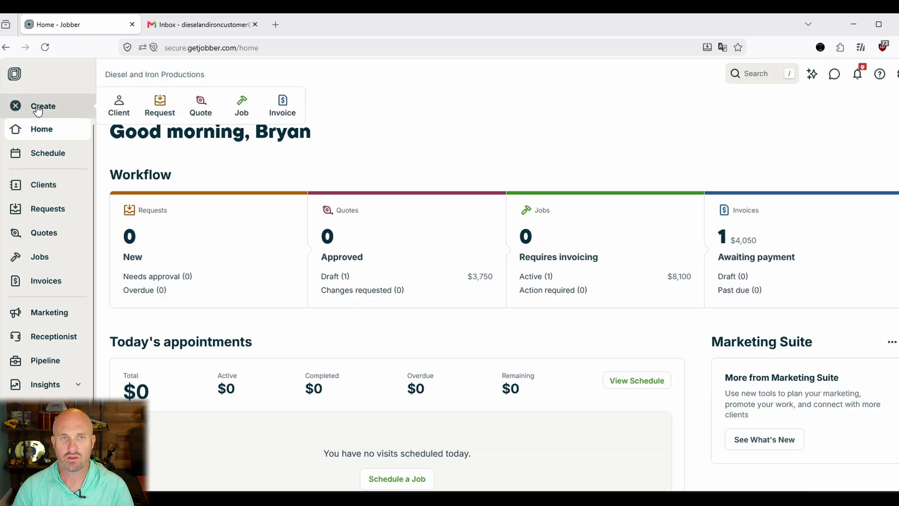
pyautogui.click(120, 115)
pyautogui.click(545, 145)
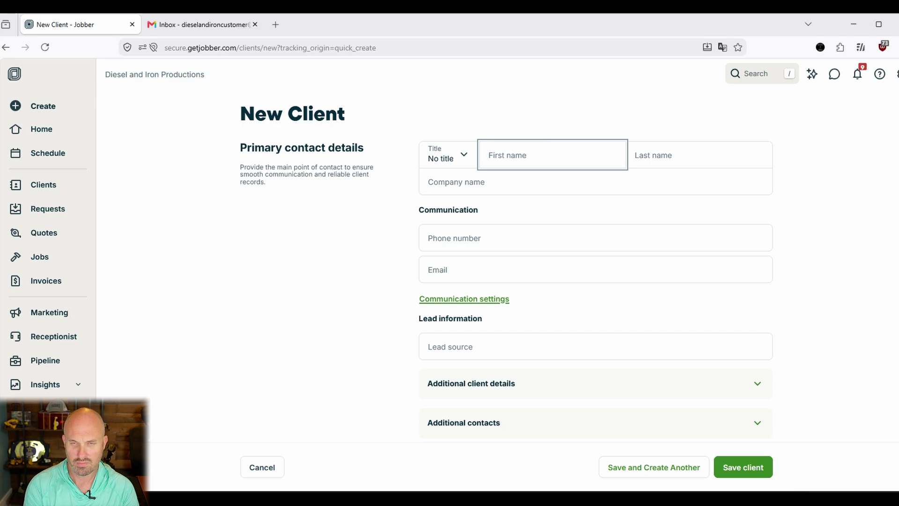
pyautogui.write('John')
pyautogui.press('Tab')
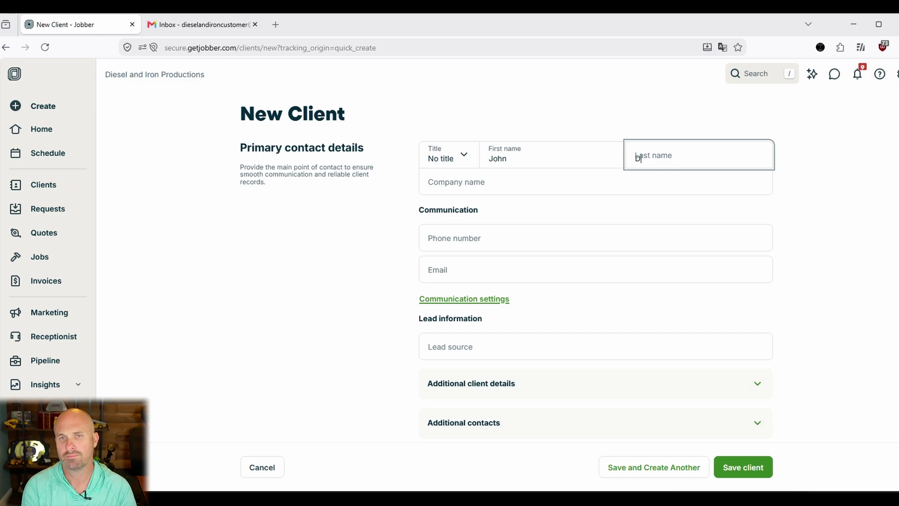
pyautogui.write('Doe')
pyautogui.click(468, 181)
pyautogui.press('Tab')
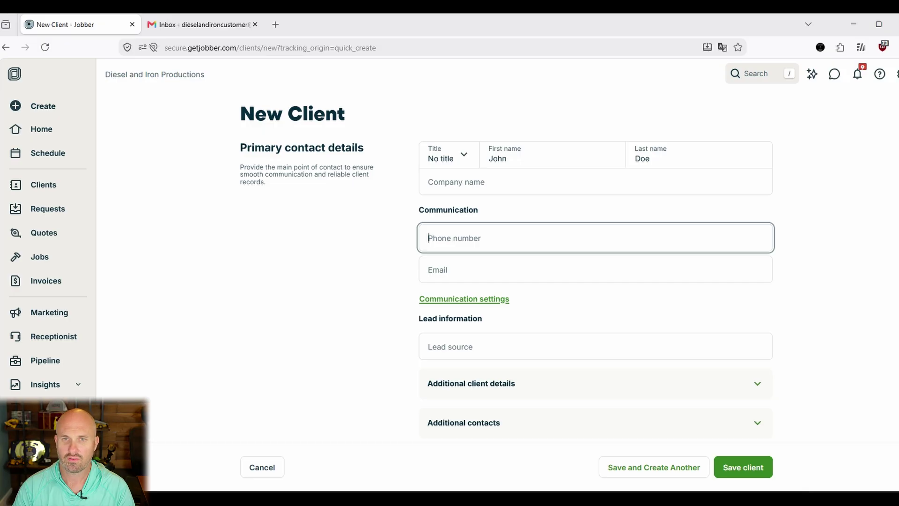
# - Enter the client's main phone number and turn off receiving messages for it
pyautogui.write('555222')
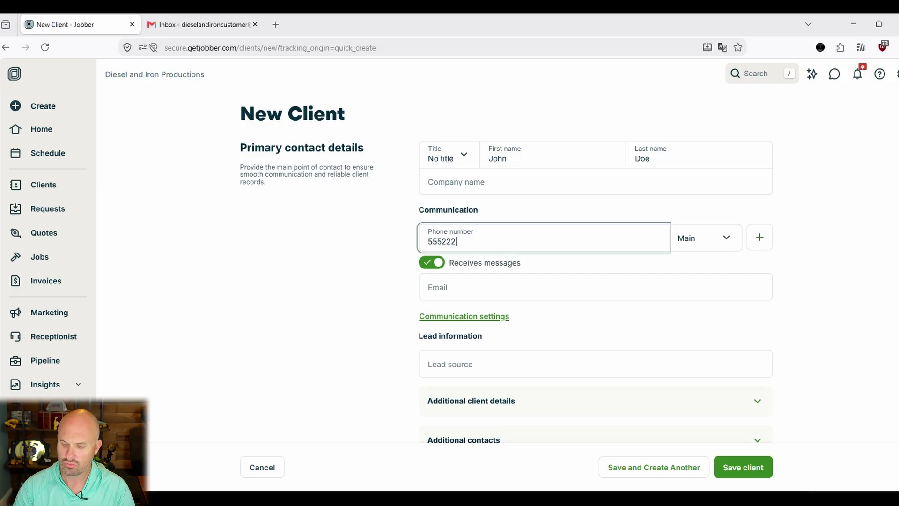
pyautogui.write('1111')
pyautogui.click(807, 266)
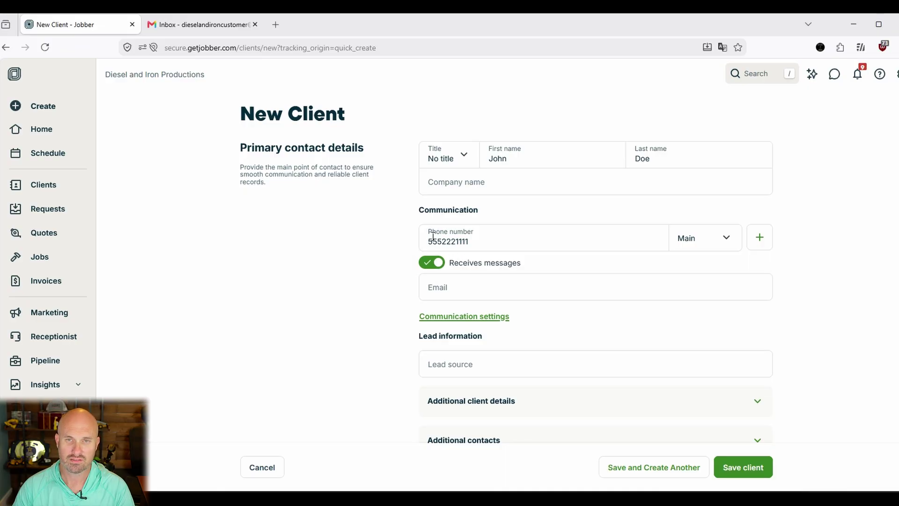
pyautogui.click(437, 269)
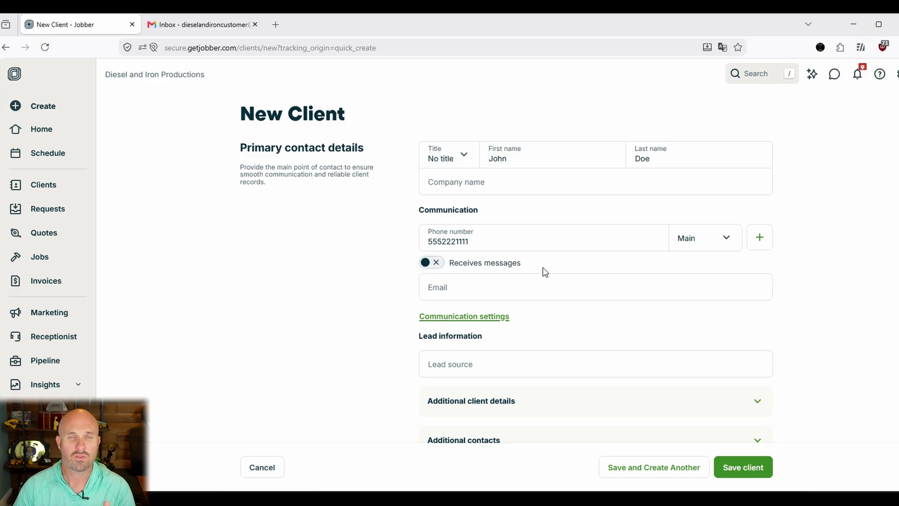
pyautogui.click(503, 241)
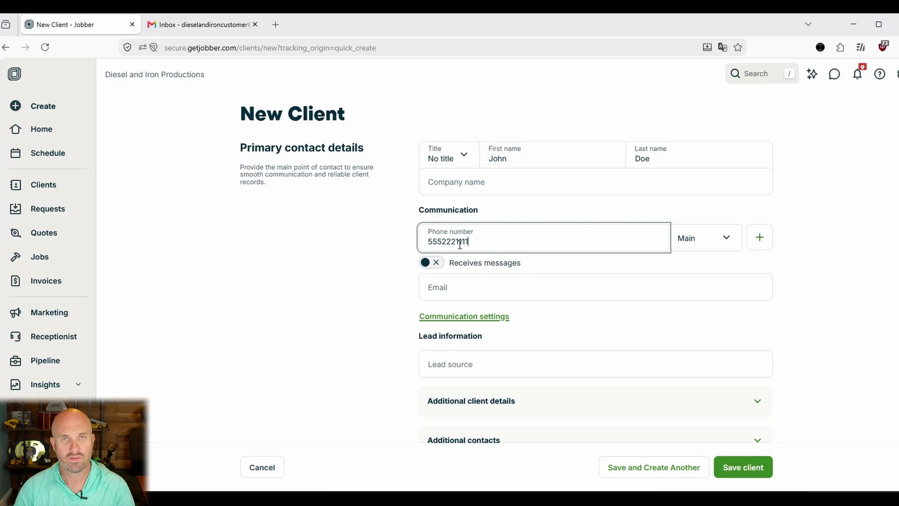
# - Fill in the new client's main email address
pyautogui.click(507, 295)
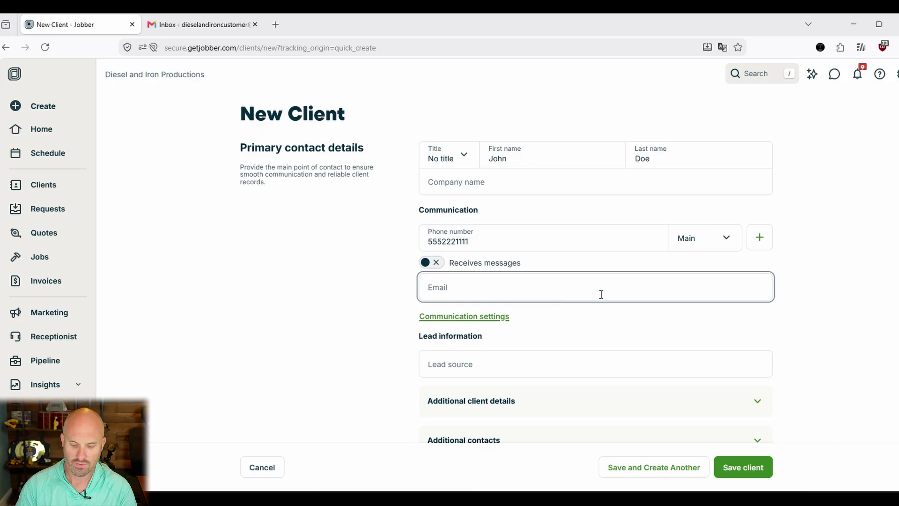
pyautogui.write('john.doe')
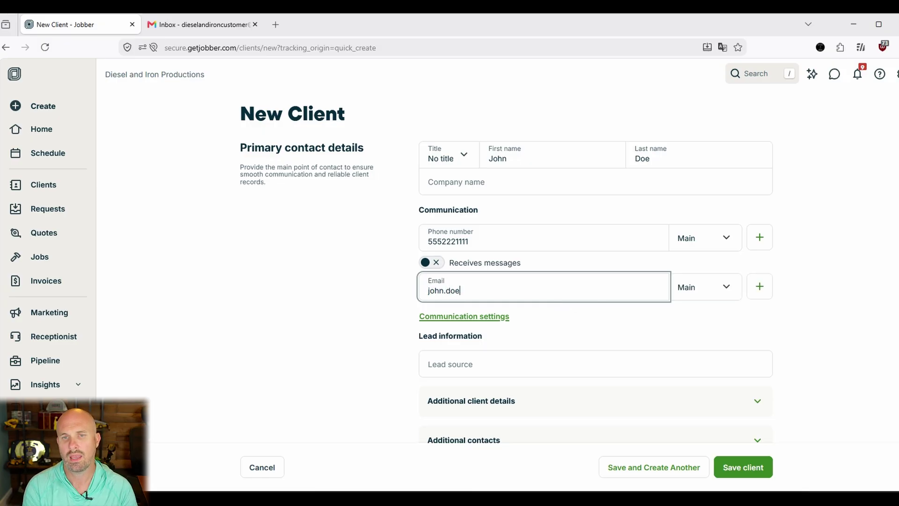
pyautogui.write('@email.com')
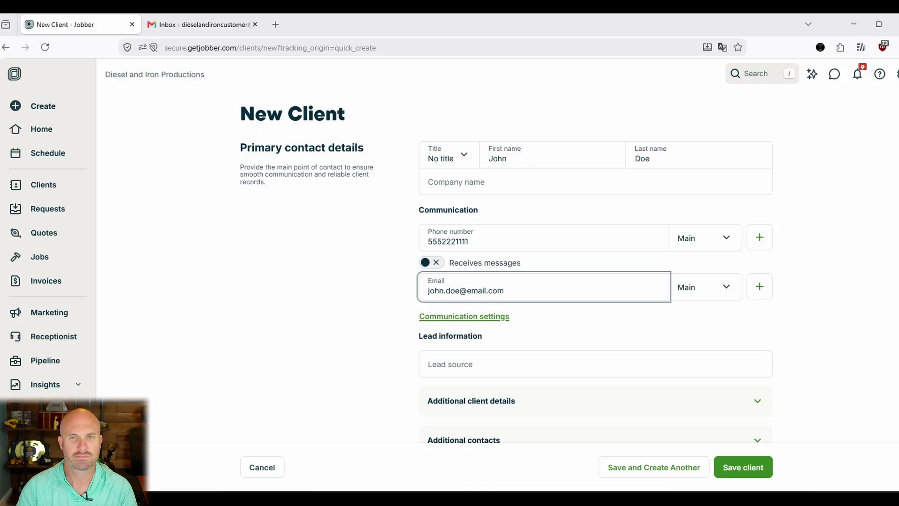
pyautogui.click(724, 243)
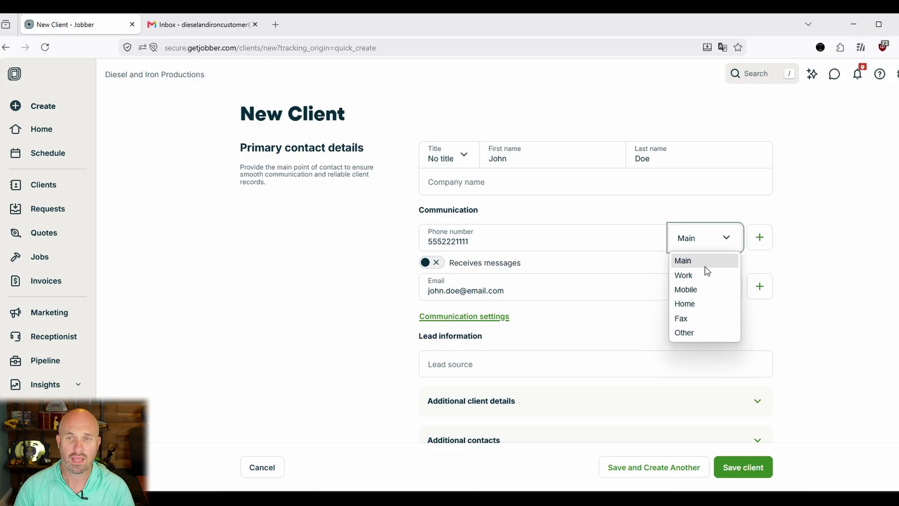
pyautogui.click(817, 246)
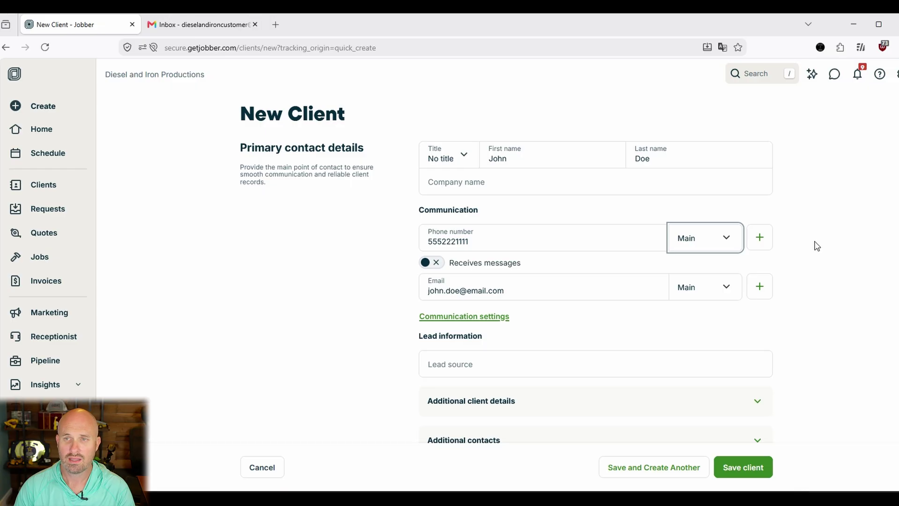
pyautogui.click(730, 240)
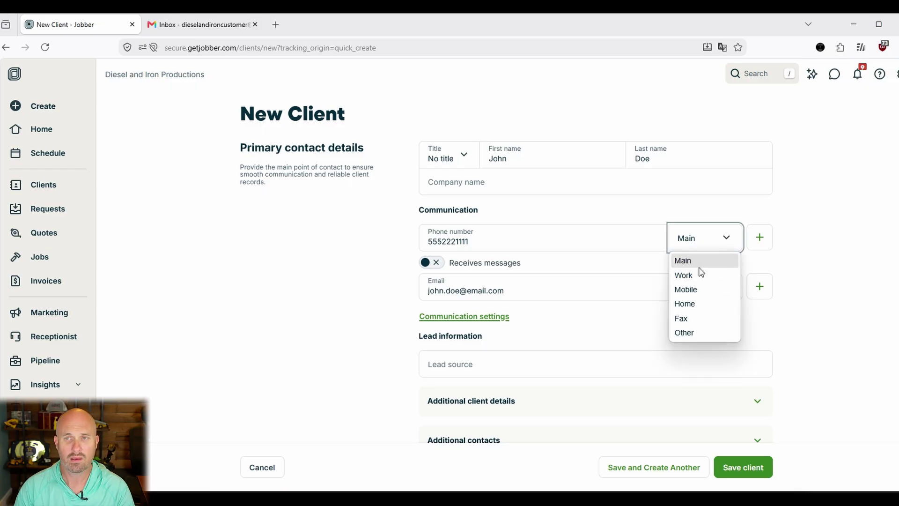
pyautogui.click(753, 241)
# - Add a second phone number for the client, label it Work, and turn off receiving messages for it
pyautogui.click(758, 238)
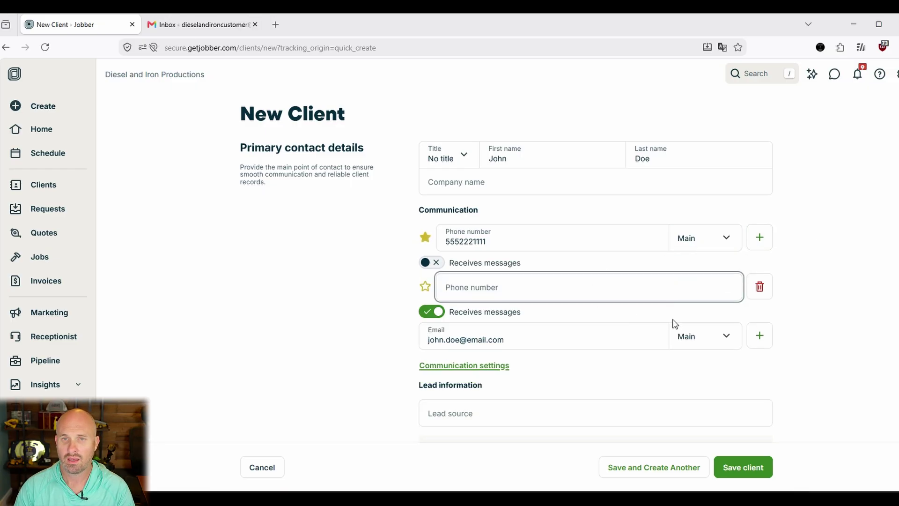
pyautogui.write('55522222')
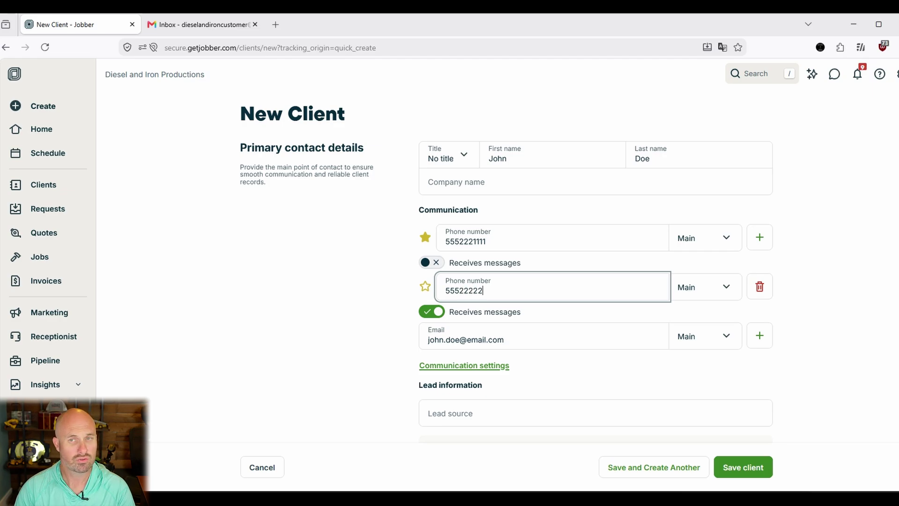
pyautogui.write('22')
pyautogui.click(733, 296)
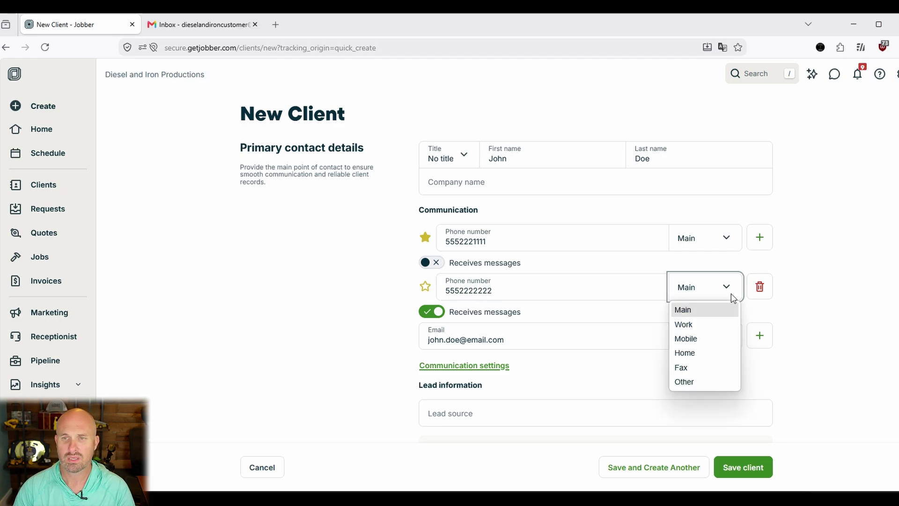
pyautogui.click(721, 327)
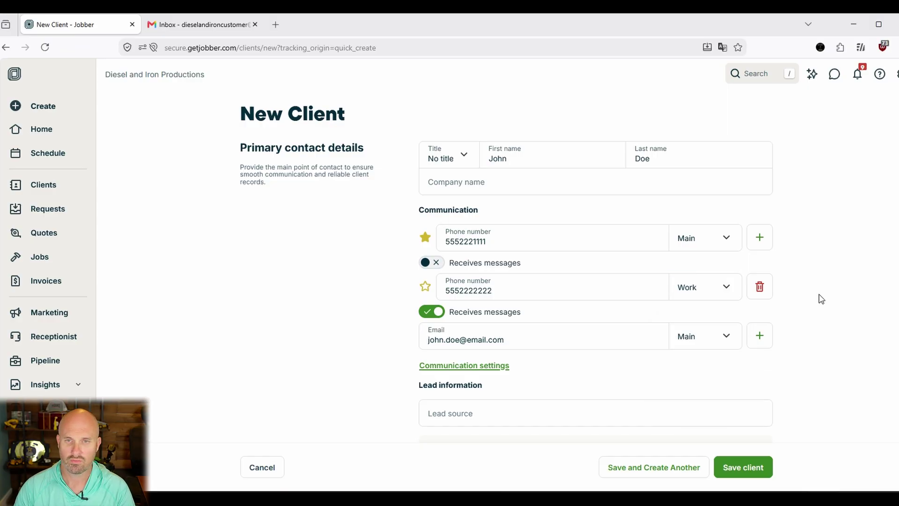
pyautogui.click(440, 311)
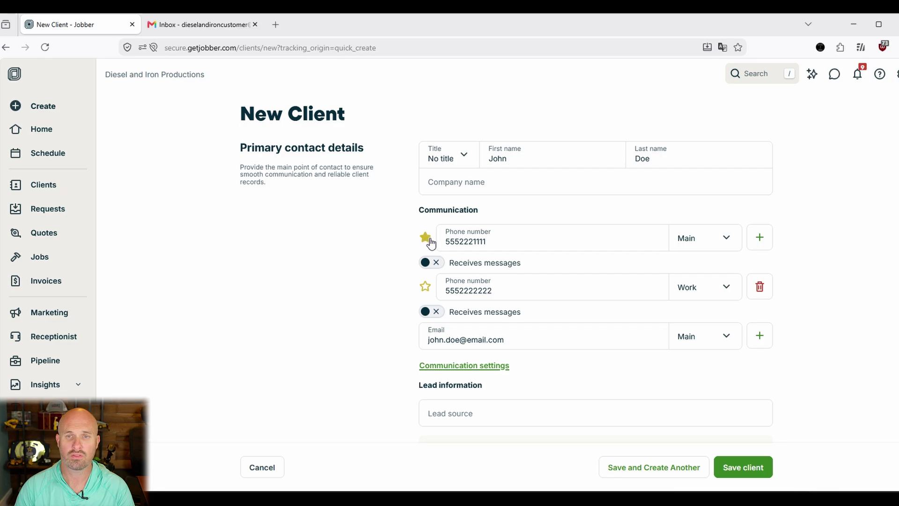
# - Save the client's communication settings with all automated follow-ups, visit reminders and the review request enabled
pyautogui.scroll(-3, 801, 317)
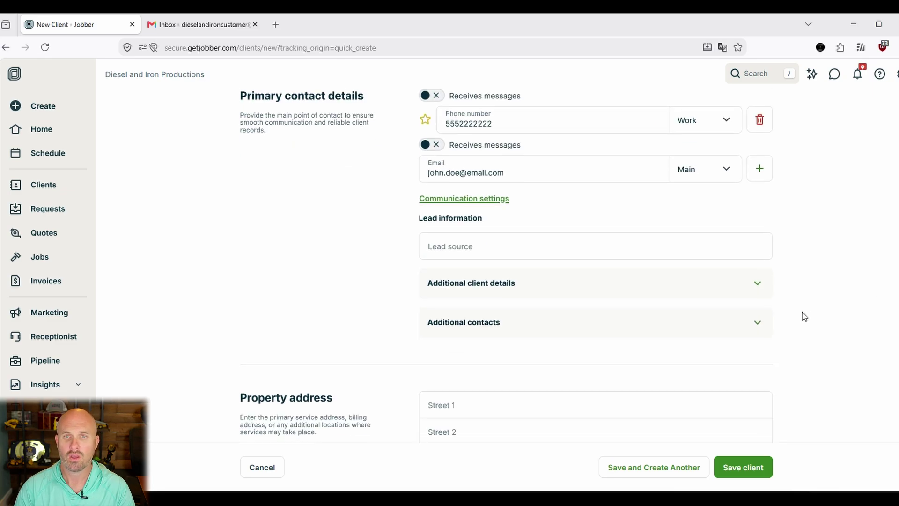
pyautogui.click(465, 201)
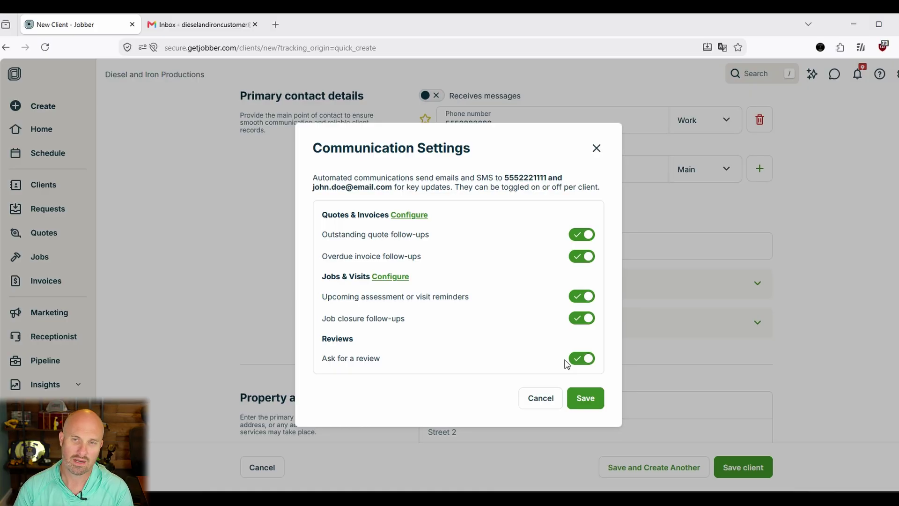
pyautogui.click(582, 359)
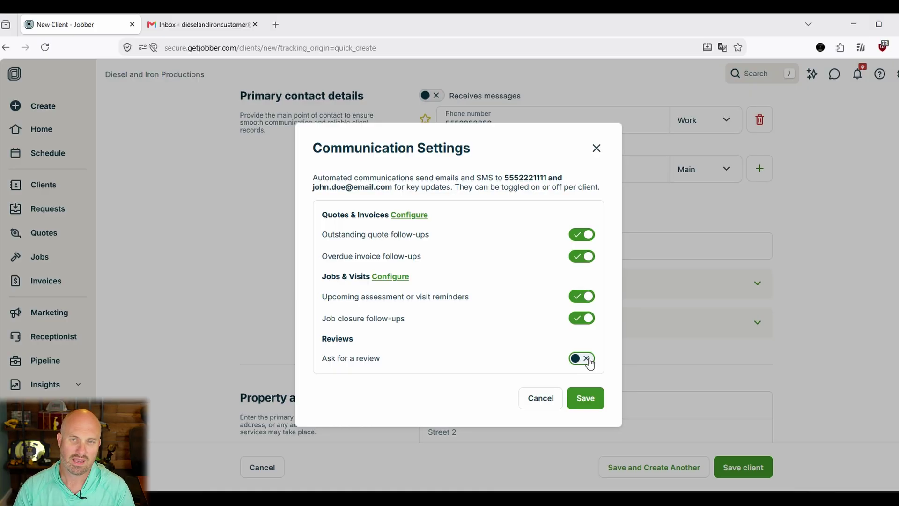
pyautogui.click(586, 361)
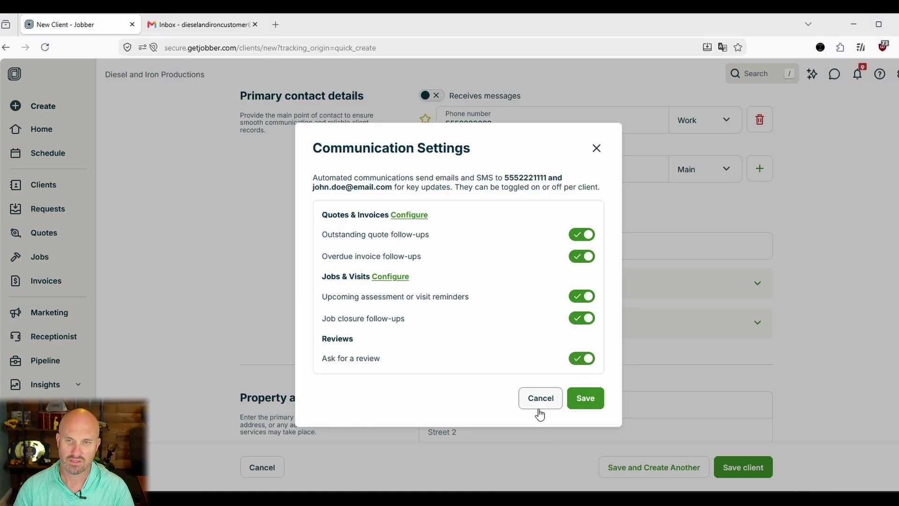
pyautogui.click(584, 402)
# - Set the new client's lead source to Google
pyautogui.scroll(-1, 720, 375)
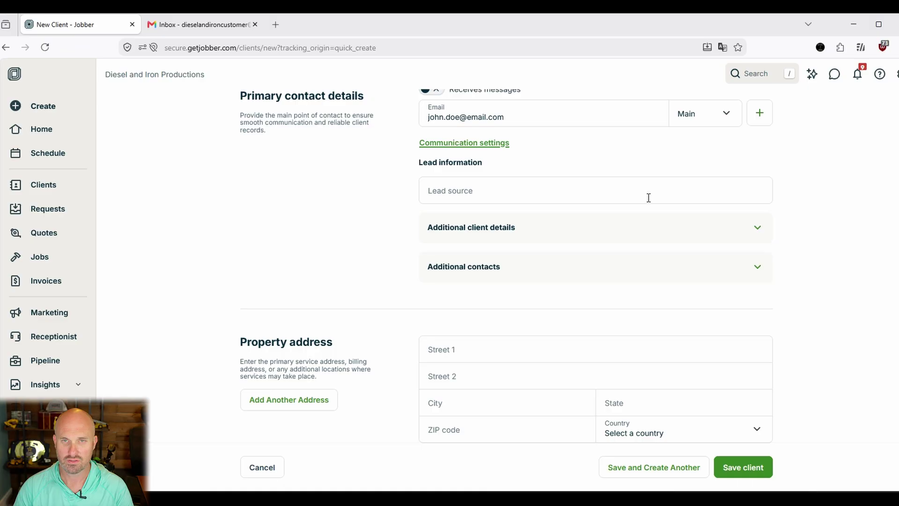
pyautogui.click(648, 198)
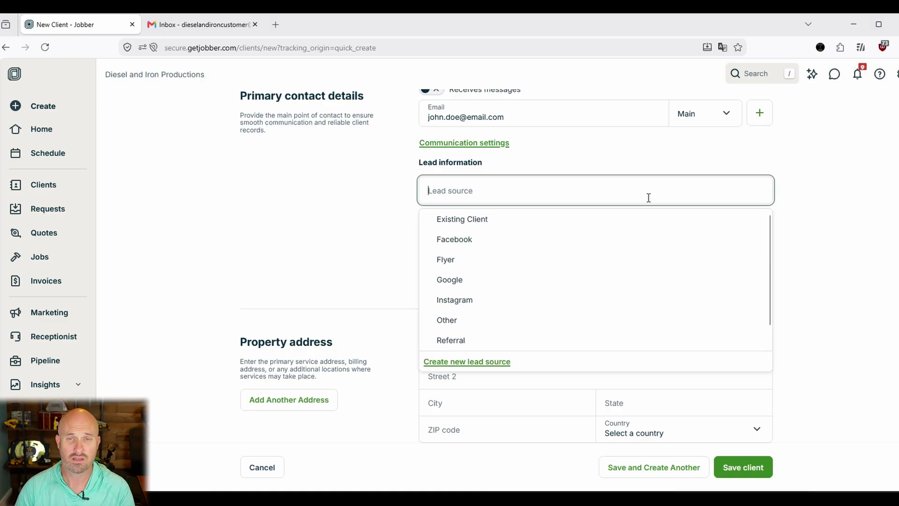
pyautogui.click(612, 282)
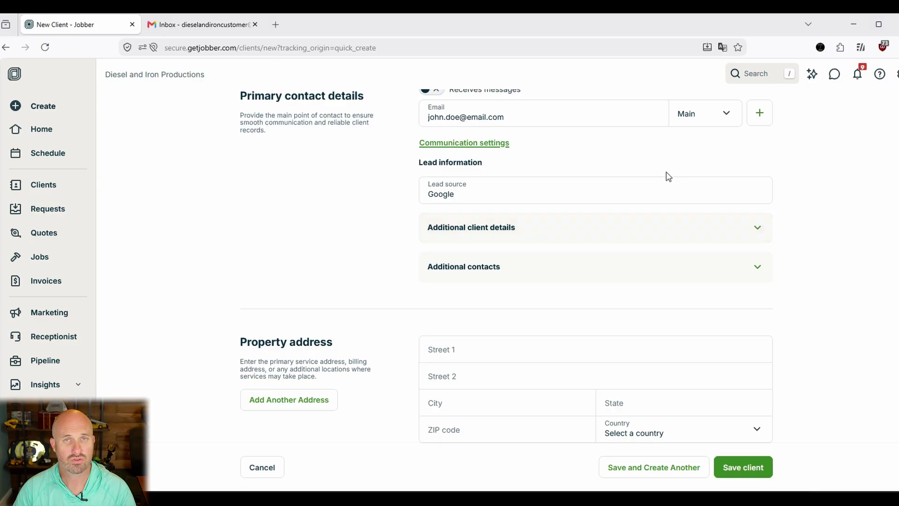
# - Fill in the client's property address from a suggested match and save the client record
pyautogui.scroll(-3, 628, 185)
pyautogui.click(464, 241)
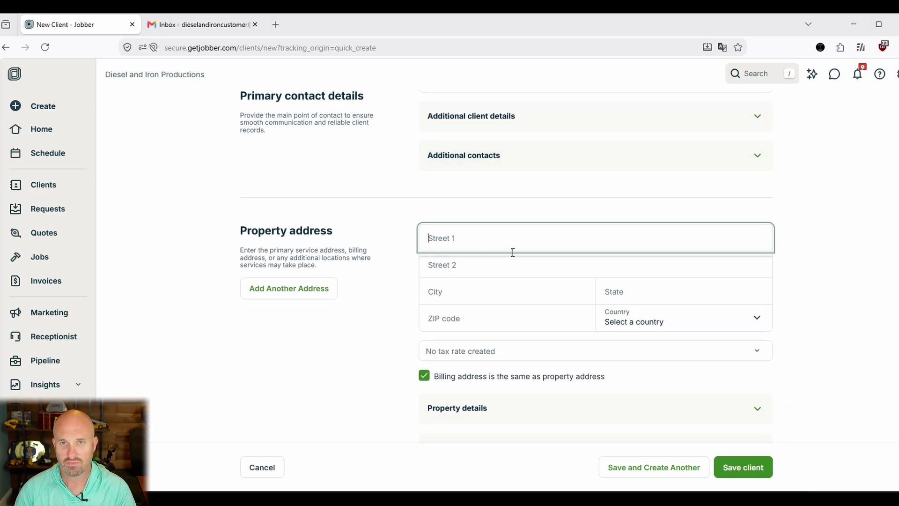
pyautogui.write('555')
pyautogui.click(566, 347)
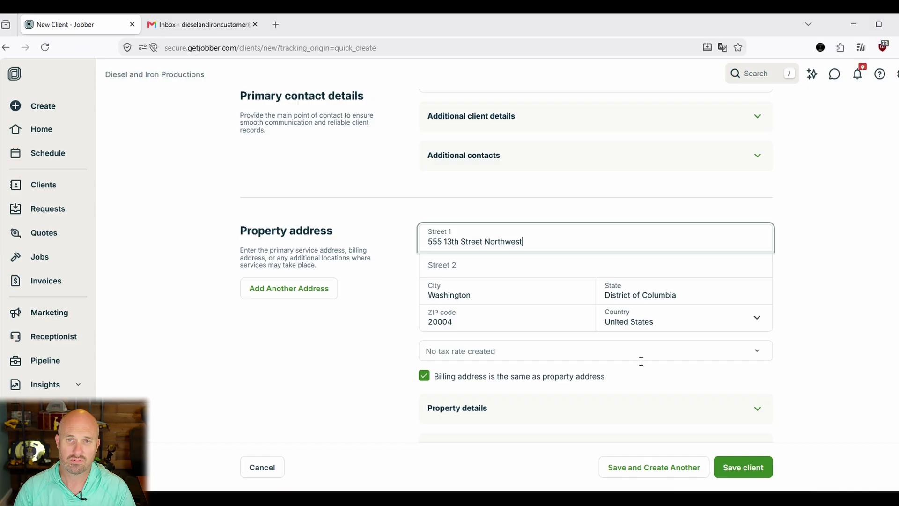
pyautogui.scroll(-1, 856, 284)
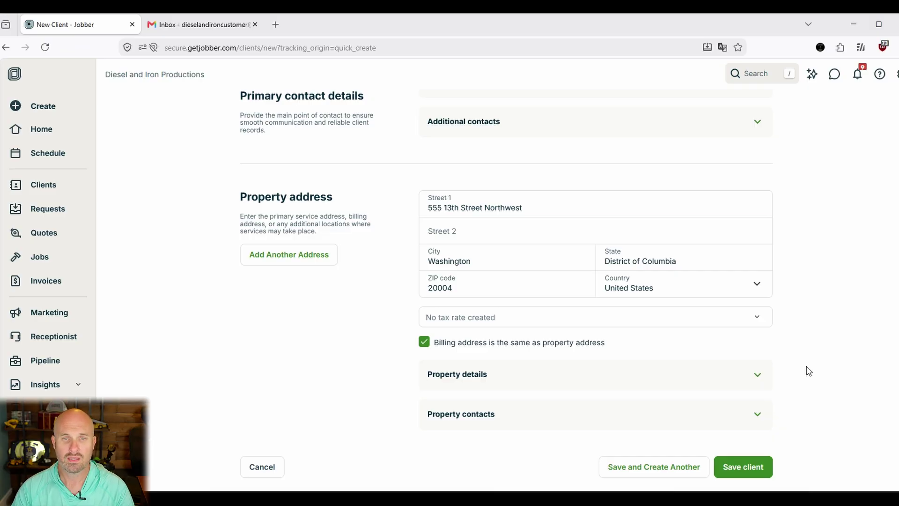
pyautogui.click(288, 263)
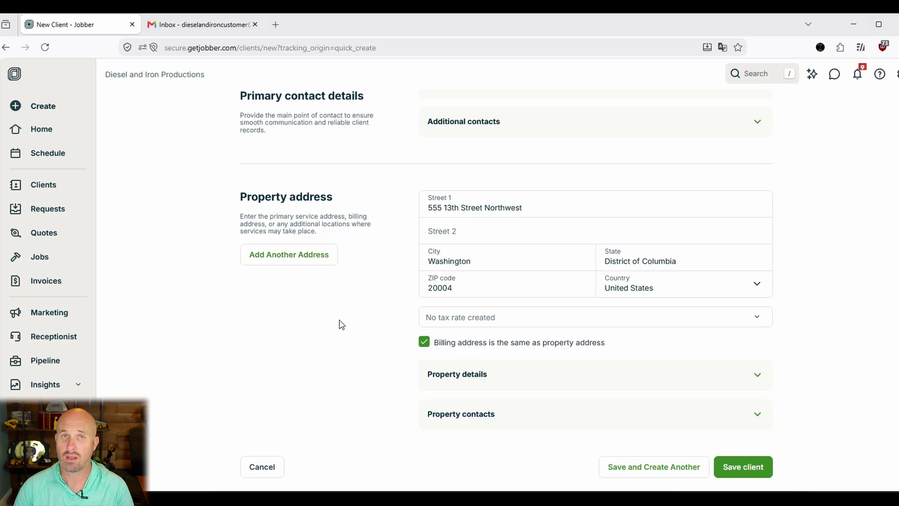
pyautogui.click(746, 473)
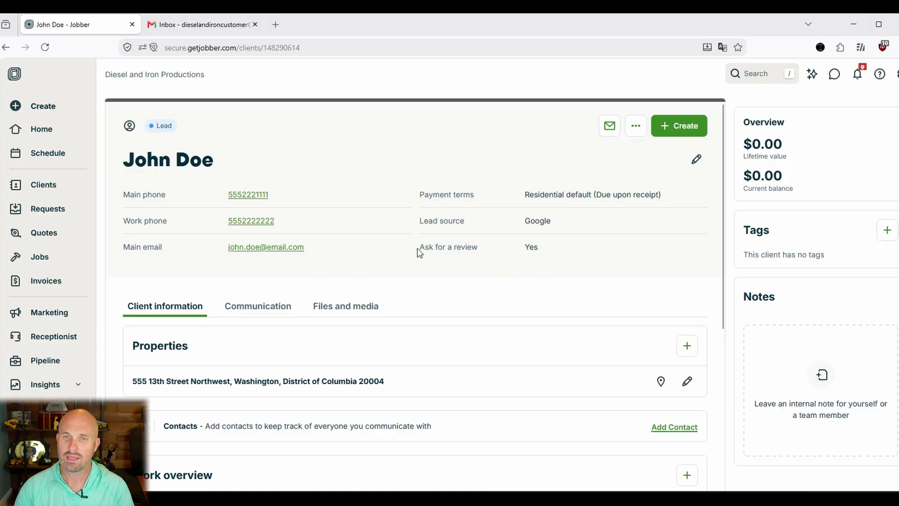
# - Review the saved client's review setting, properties, communication history, and files and media, ending back on the client information
pyautogui.moveTo(417, 246); pyautogui.dragTo(540, 253)
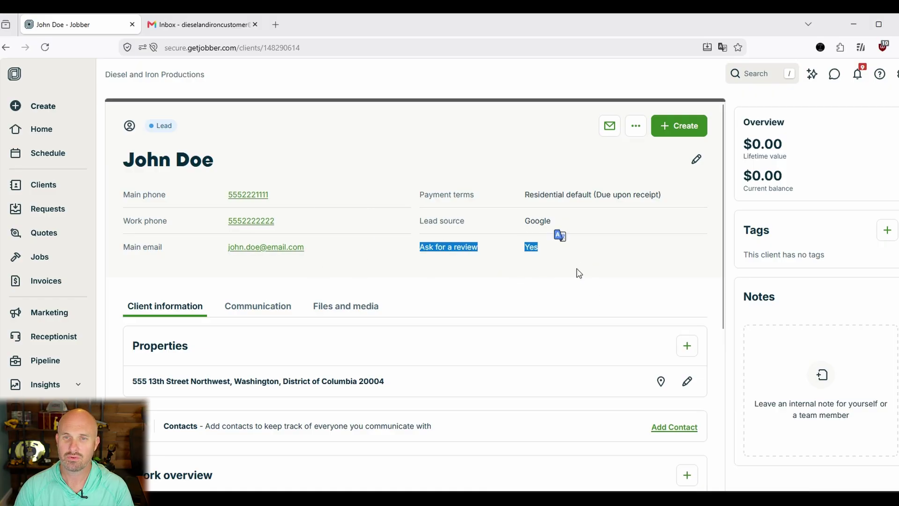
pyautogui.click(576, 272)
pyautogui.scroll(-2, 579, 271)
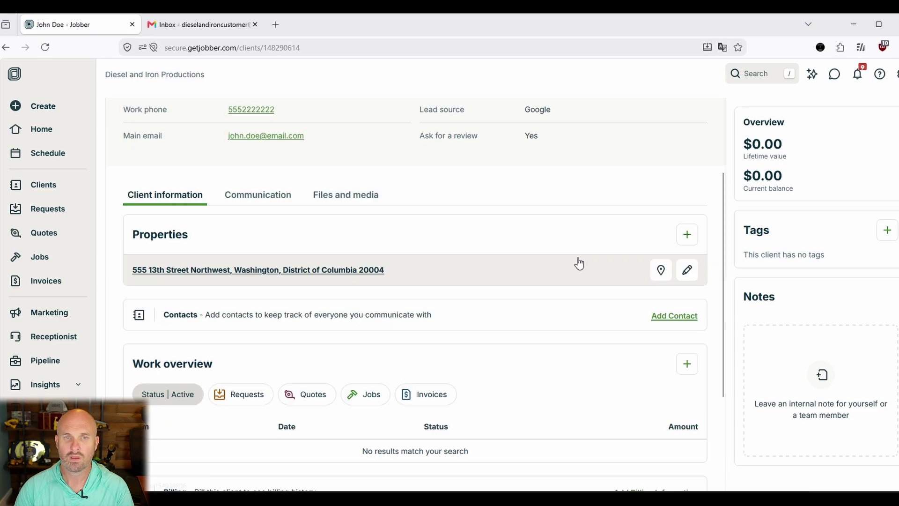
pyautogui.scroll(1, 543, 270)
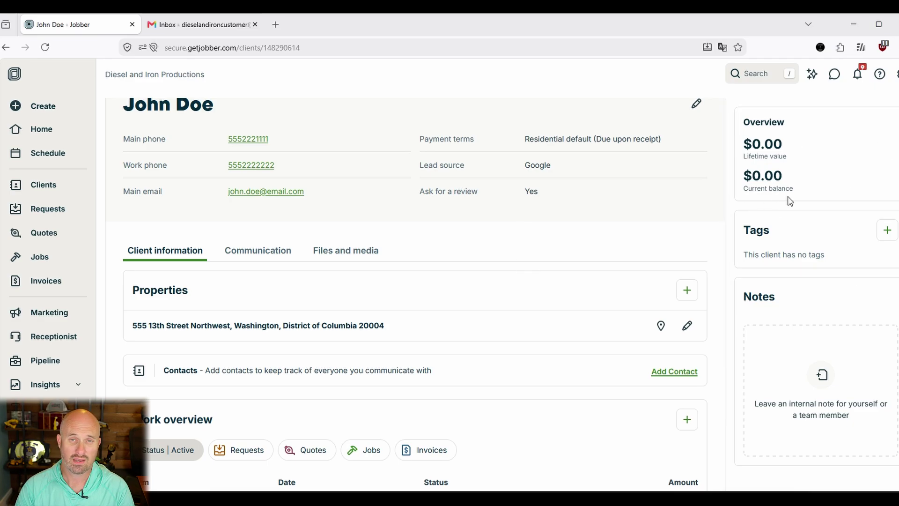
pyautogui.scroll(-1, 644, 262)
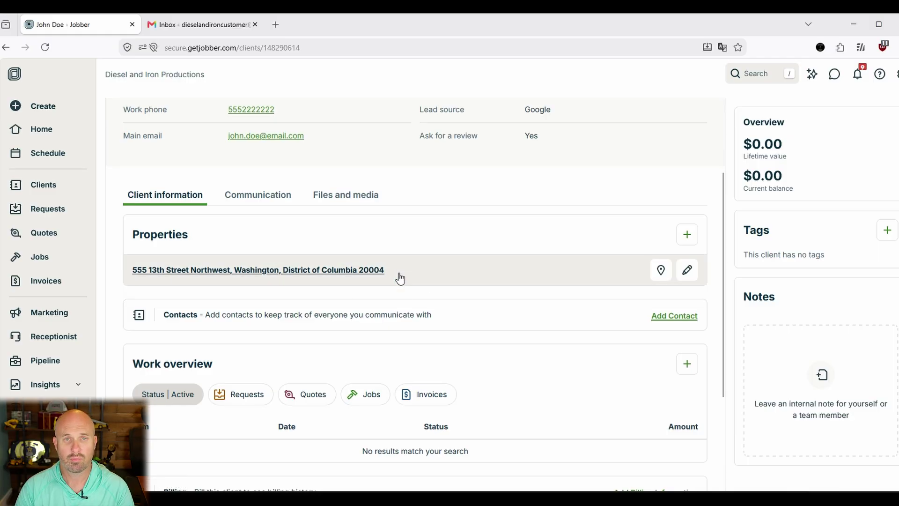
pyautogui.click(265, 196)
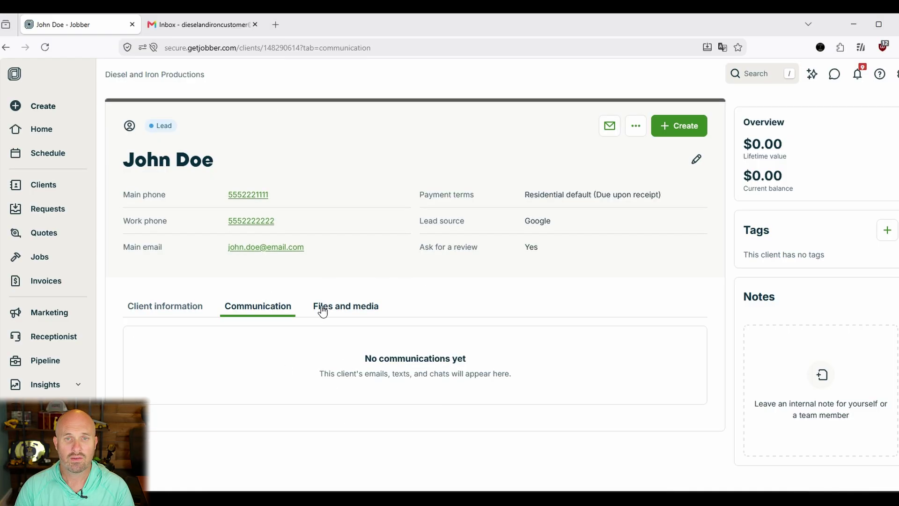
pyautogui.click(364, 311)
pyautogui.scroll(-1, 331, 391)
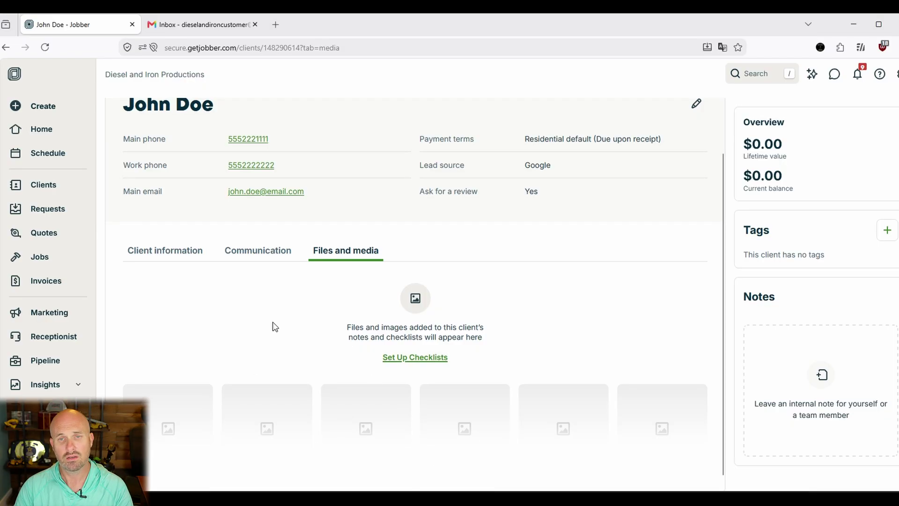
pyautogui.click(154, 255)
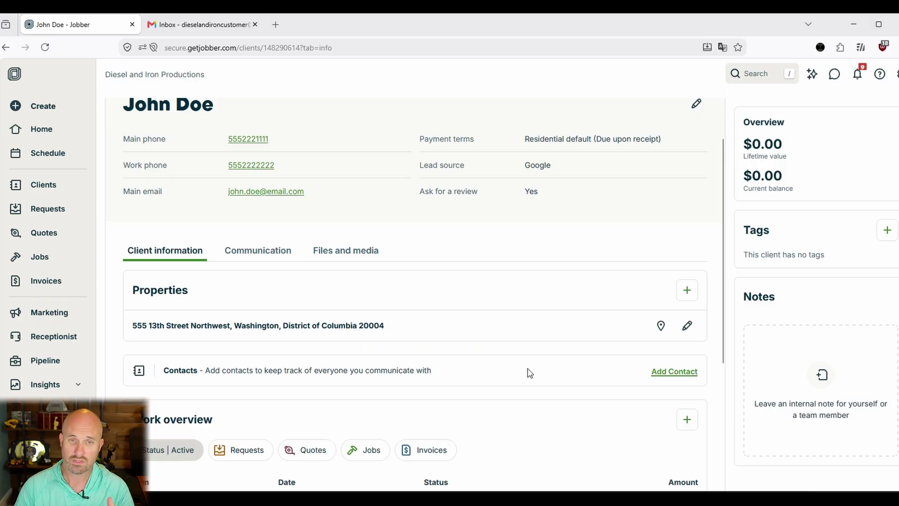
# - Filter the client's work overview by requests, quotes and invoices, and check which work items can be added there
pyautogui.scroll(-4, 529, 373)
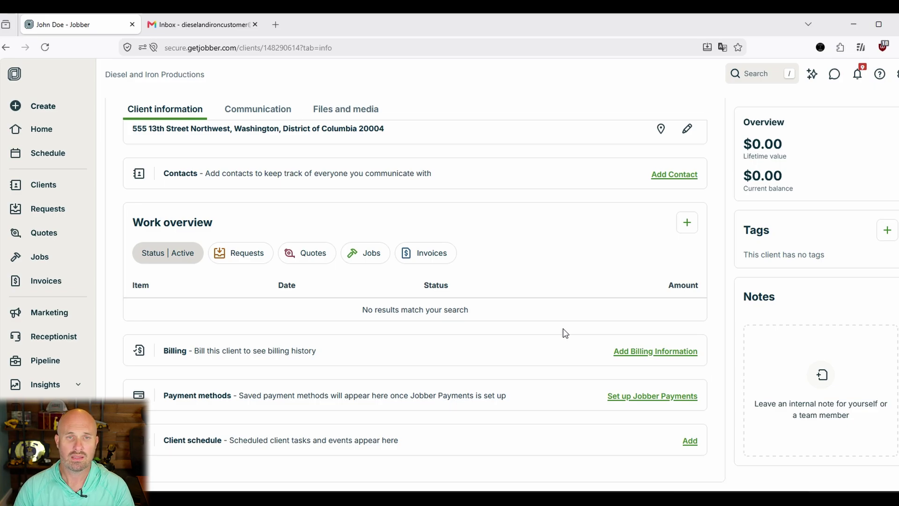
pyautogui.click(232, 257)
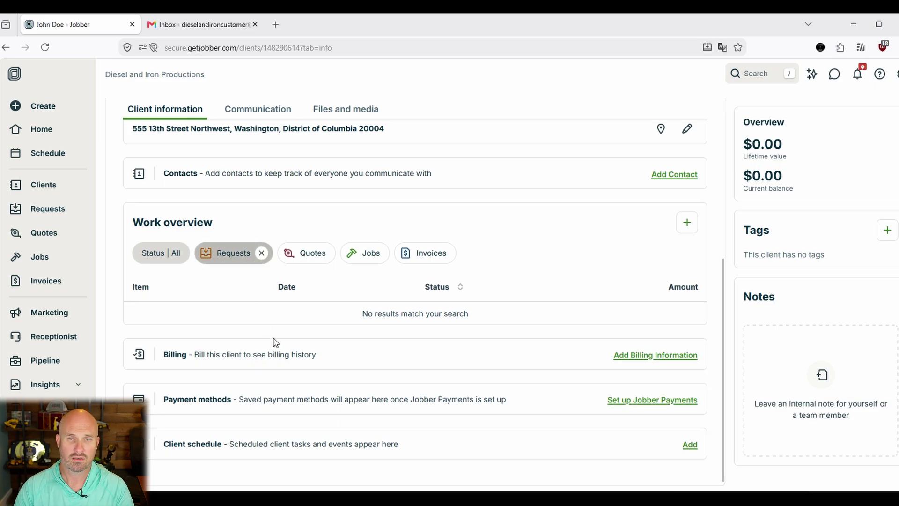
pyautogui.click(298, 262)
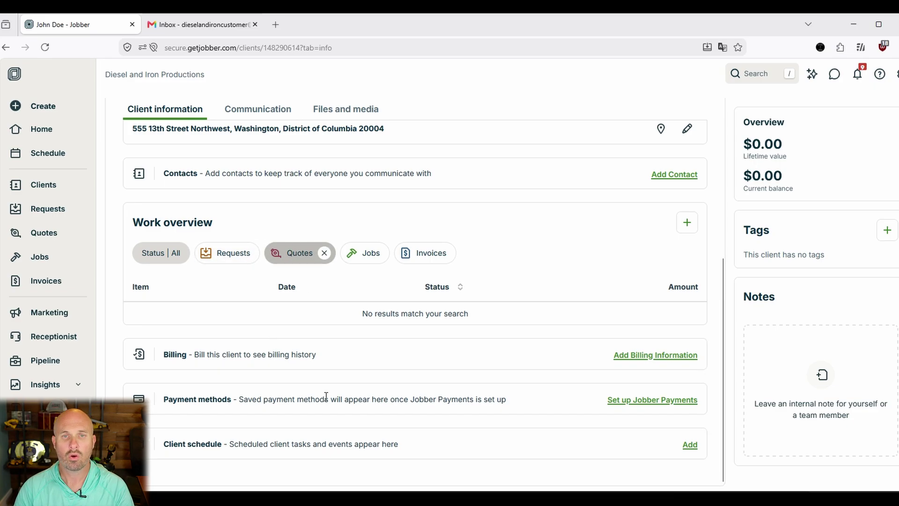
pyautogui.click(415, 262)
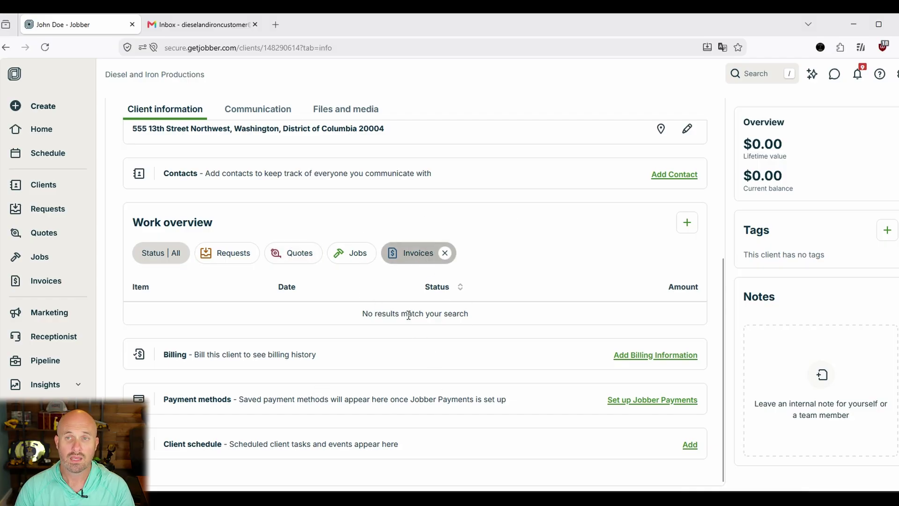
pyautogui.click(682, 229)
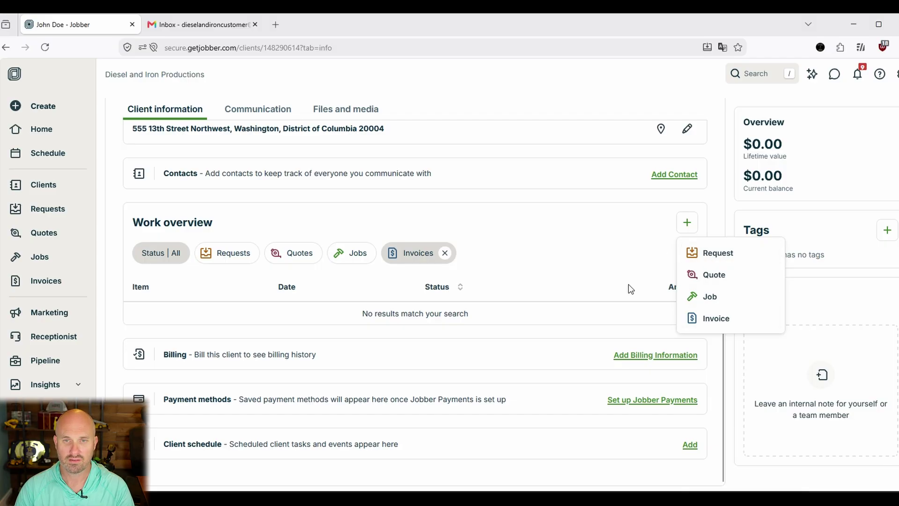
pyautogui.click(526, 277)
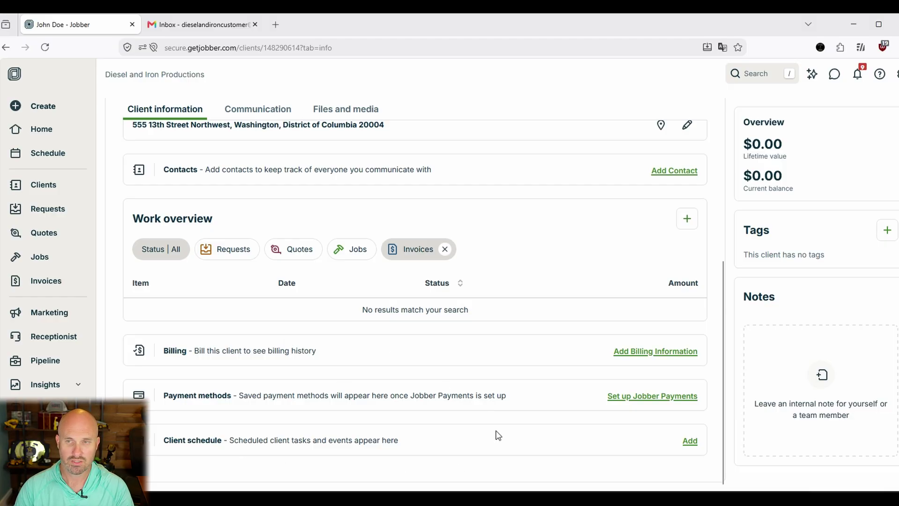
pyautogui.scroll(5, 501, 439)
pyautogui.scroll(1, 506, 445)
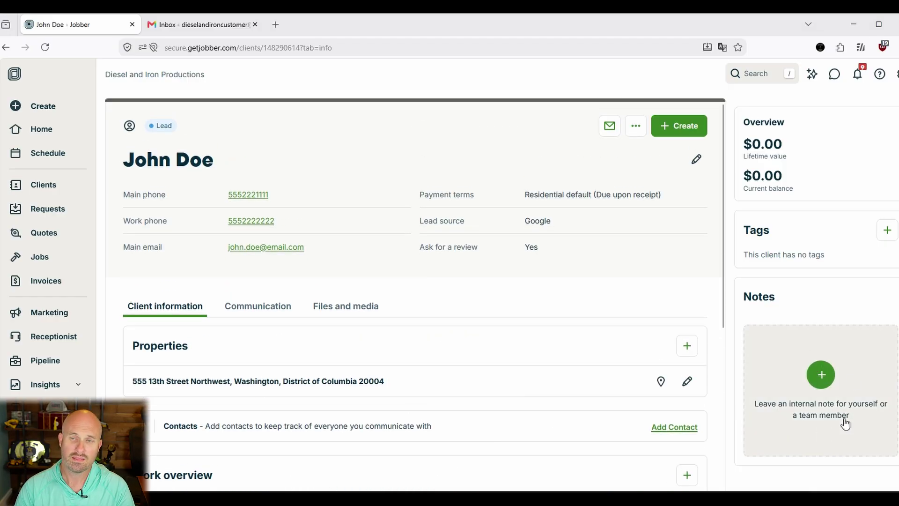